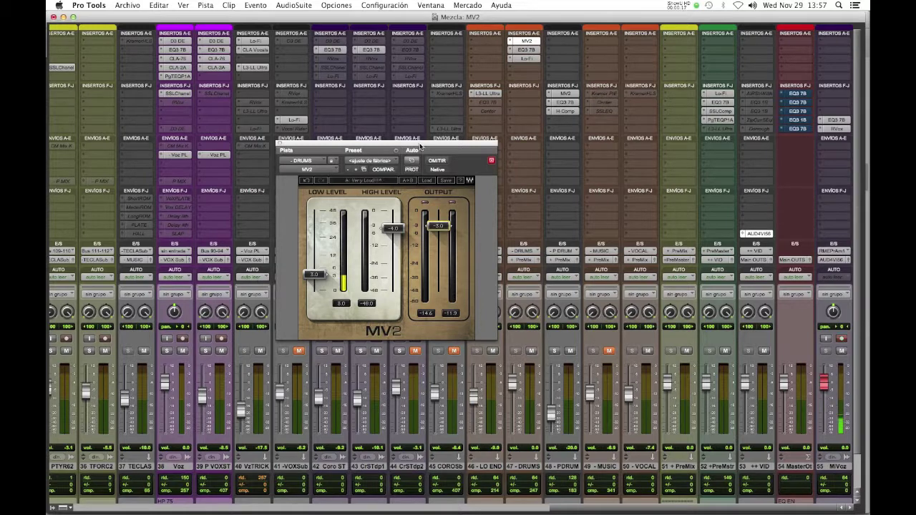
Switch to the MV2 user manual in Chrome and look through it from the cover to the Product Overview section.
{"action": "left_click_drag", "start_coordinate": [420, 145], "coordinate": [432, 131]}
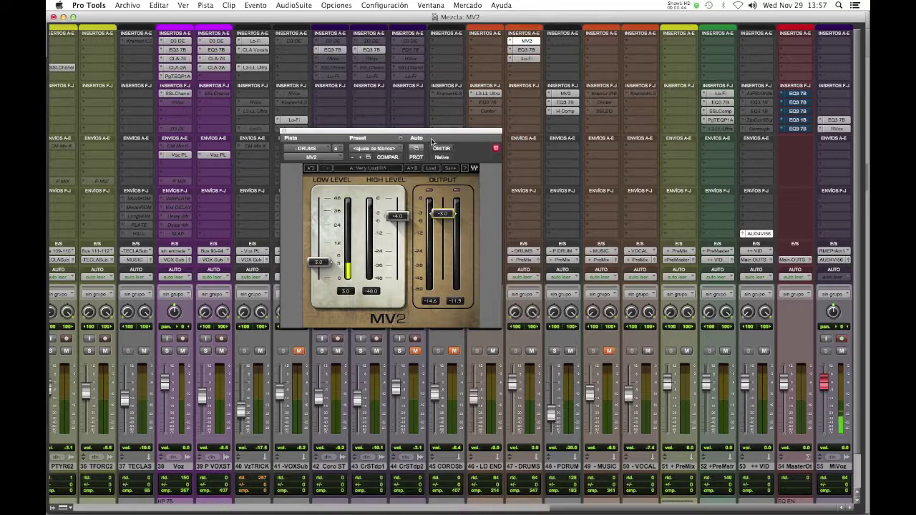
{"action": "key", "text": "ctrl+Up"}
{"action": "left_click", "coordinate": [246, 177]}
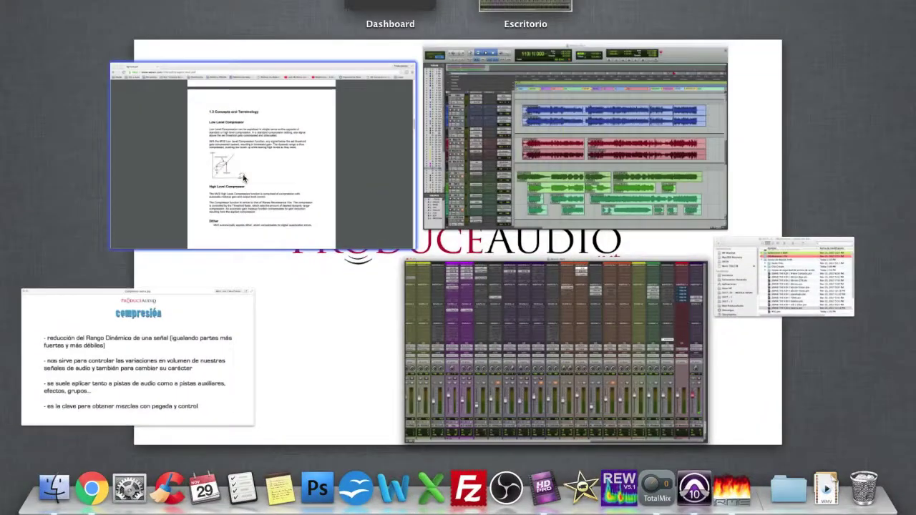
{"action": "scroll", "coordinate": [246, 177], "scroll_direction": "up", "scroll_amount": 10}
{"action": "scroll", "coordinate": [360, 209], "scroll_direction": "up", "scroll_amount": 3}
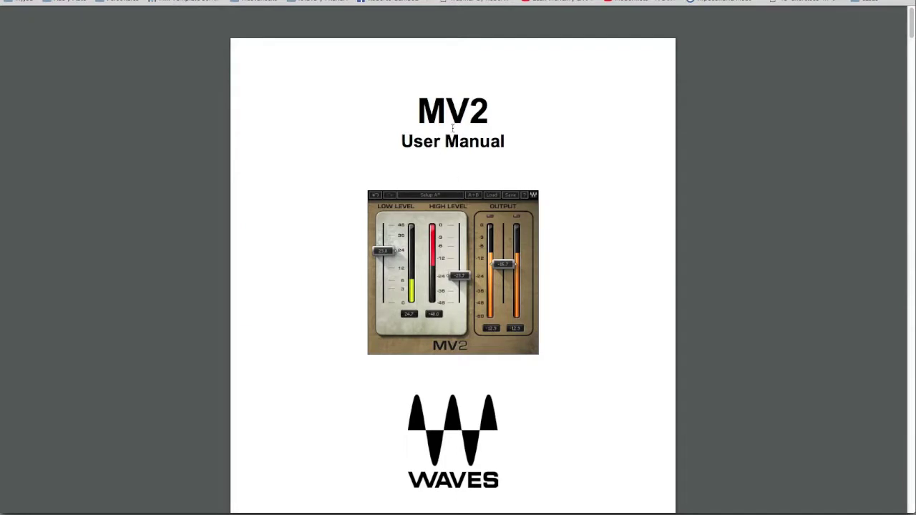
{"action": "scroll", "coordinate": [406, 337], "scroll_direction": "down", "scroll_amount": 8}
{"action": "scroll", "coordinate": [403, 332], "scroll_direction": "up", "scroll_amount": 8}
{"action": "scroll", "coordinate": [460, 352], "scroll_direction": "down", "scroll_amount": 3}
{"action": "scroll", "coordinate": [453, 308], "scroll_direction": "down", "scroll_amount": 15}
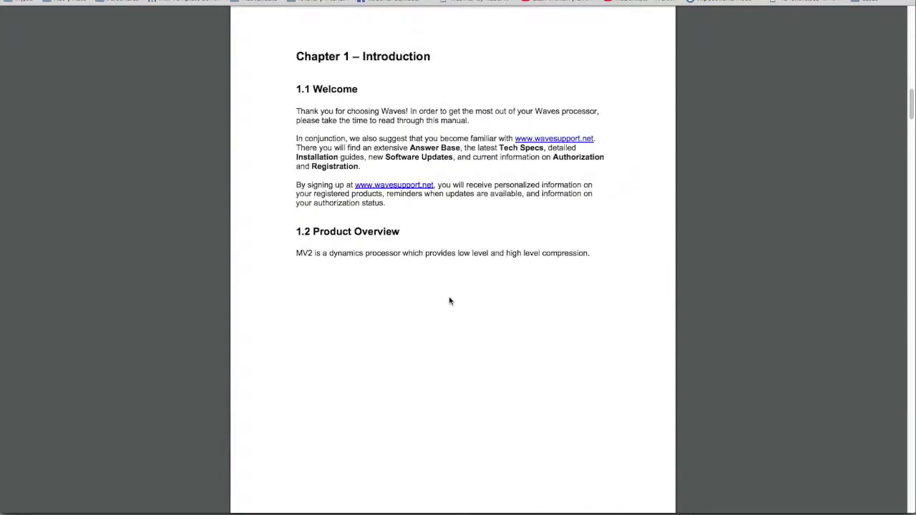
{"action": "scroll", "coordinate": [451, 302], "scroll_direction": "down", "scroll_amount": 1}
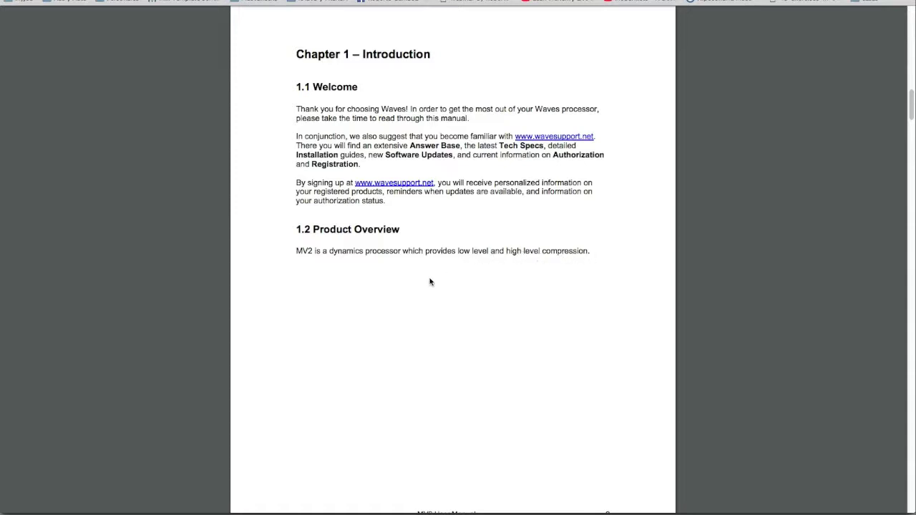
Read section 1.3 Concepts and Terminology, highlighting the Low Level Compressor explanation and clearing the highlight.
{"action": "scroll", "coordinate": [430, 281], "scroll_direction": "down", "scroll_amount": 10}
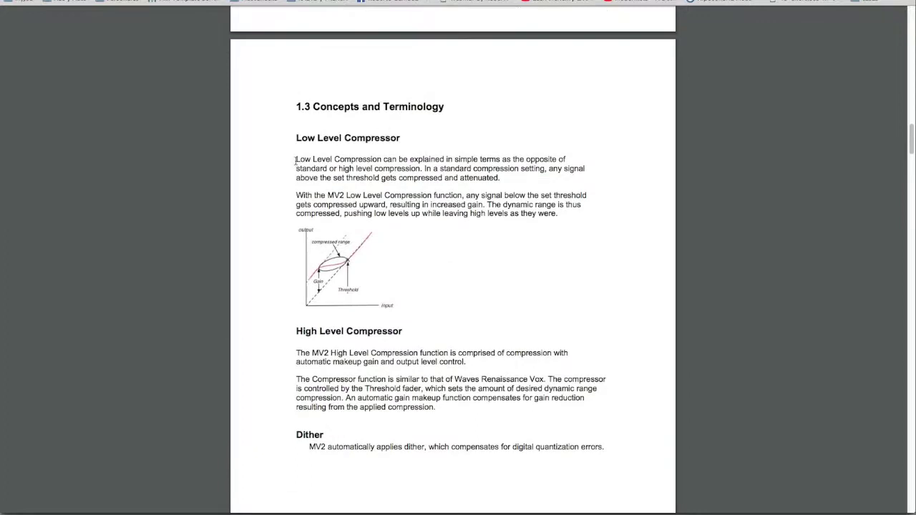
{"action": "left_click_drag", "start_coordinate": [293, 159], "coordinate": [574, 220]}
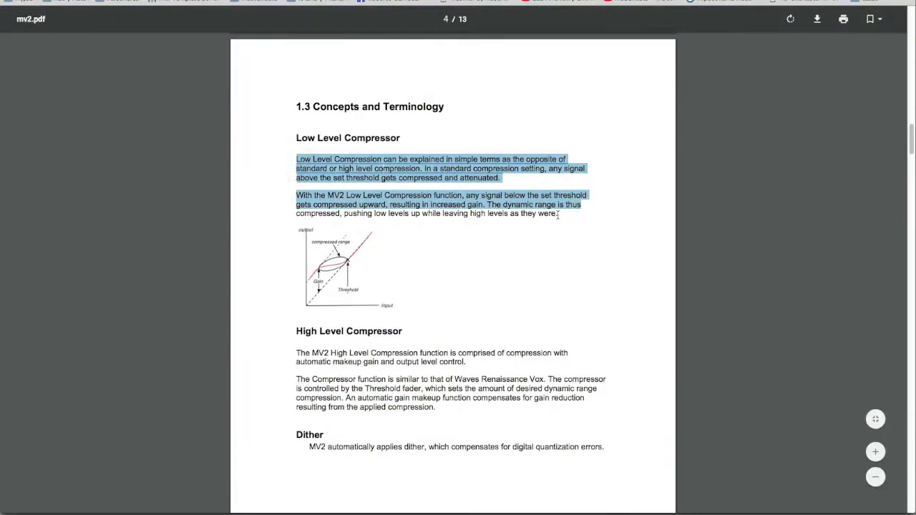
{"action": "left_click", "coordinate": [358, 169]}
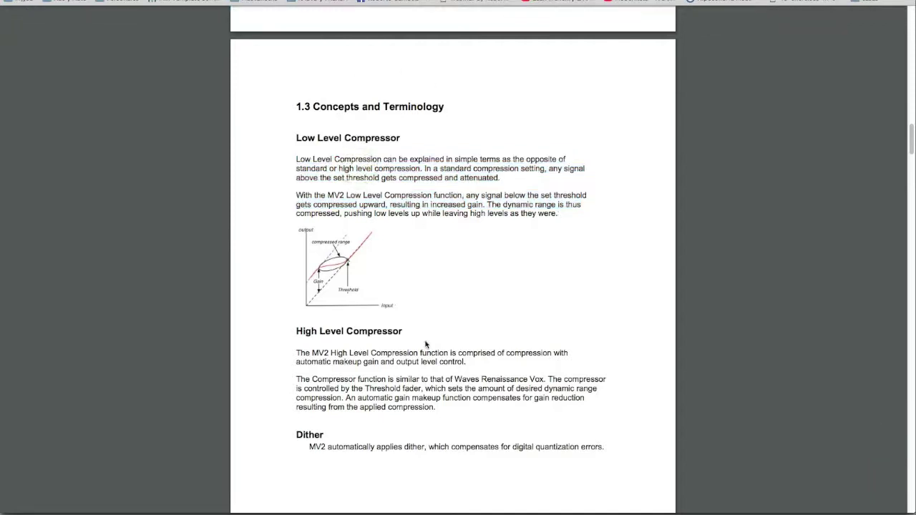
{"action": "scroll", "coordinate": [387, 286], "scroll_direction": "up", "scroll_amount": 7}
{"action": "scroll", "coordinate": [377, 179], "scroll_direction": "down", "scroll_amount": 6}
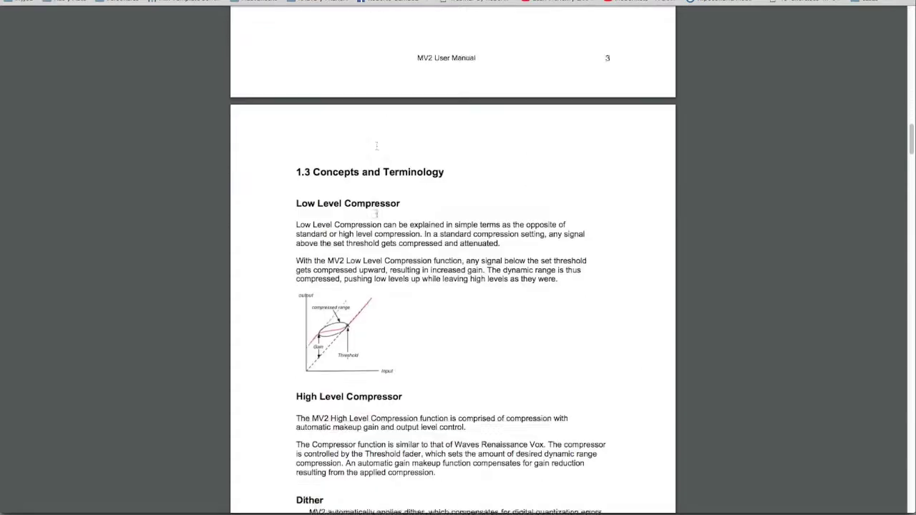
{"action": "scroll", "coordinate": [377, 145], "scroll_direction": "down", "scroll_amount": 3}
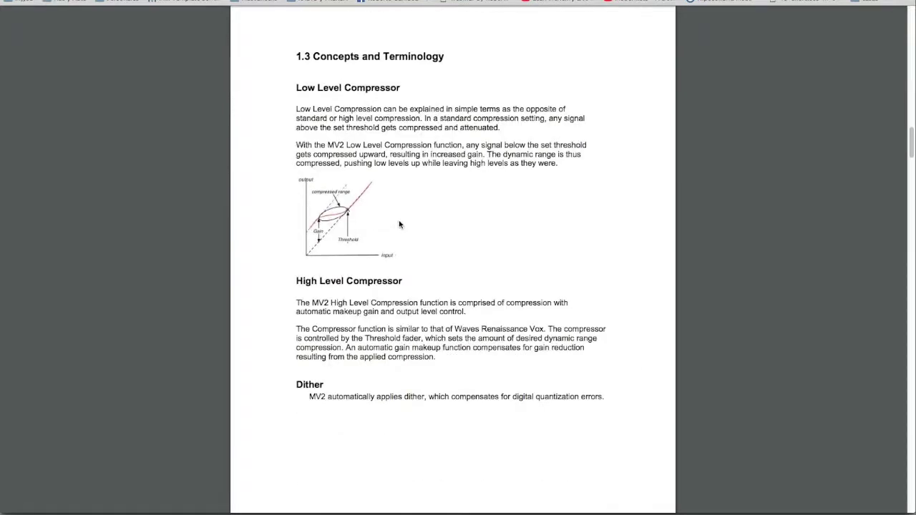
Bring up the Compresion teoria.jpg slide, review its compression theory points and close it.
{"action": "key", "text": "ctrl+Up"}
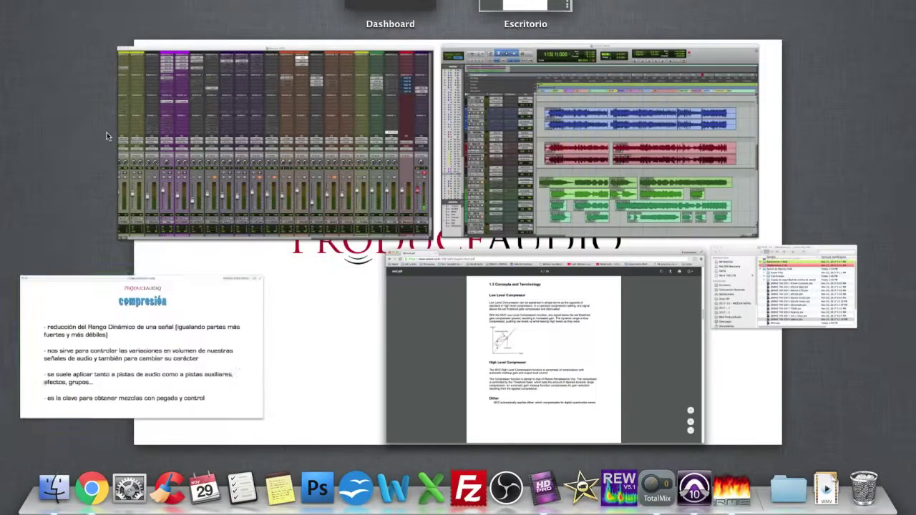
{"action": "left_click", "coordinate": [153, 315]}
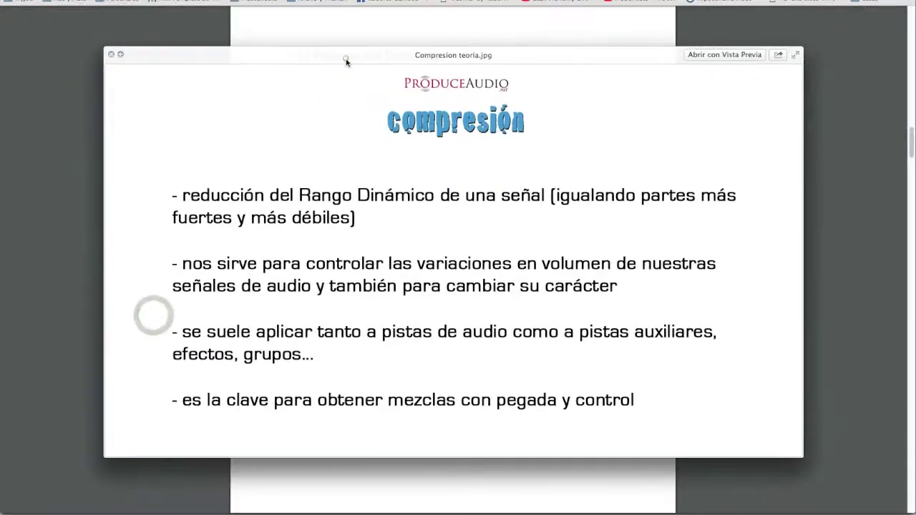
{"action": "left_click", "coordinate": [346, 62]}
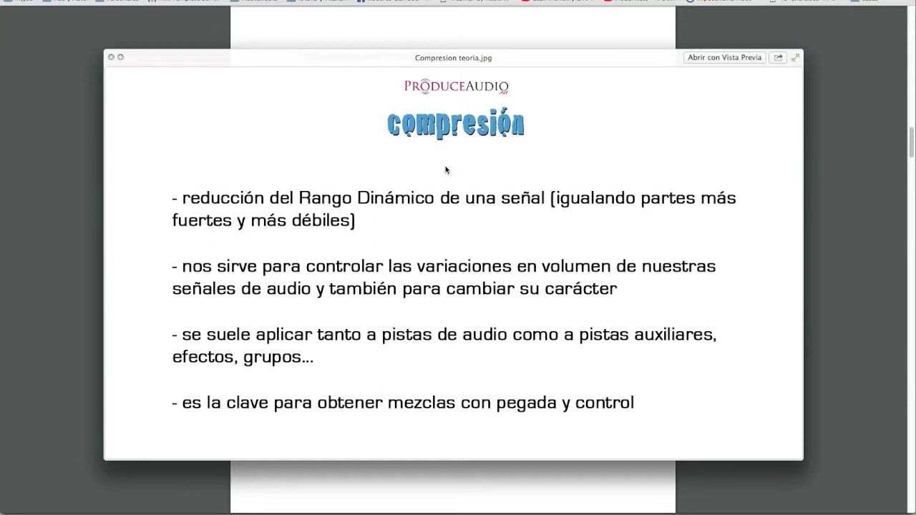
{"action": "left_click", "coordinate": [111, 57]}
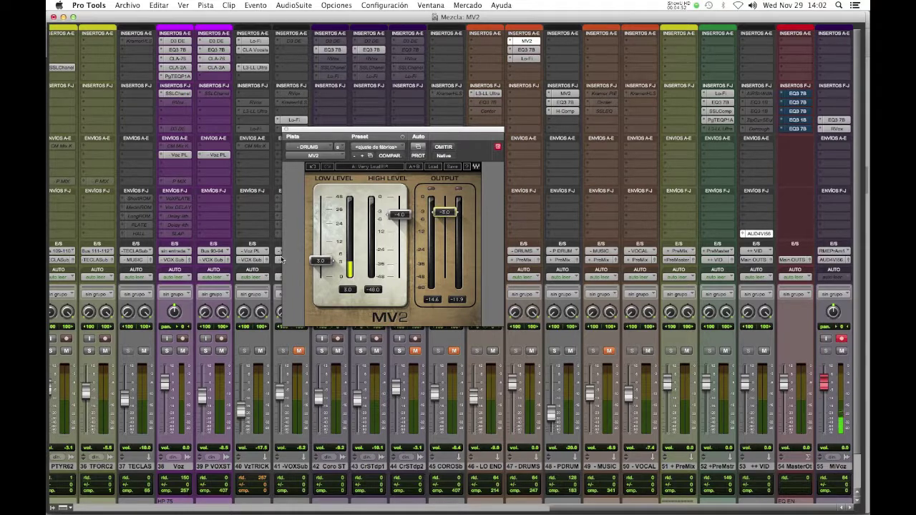
Highlight the manual's explanation of how signals below the threshold are compressed upward, and return to the Pro Tools mixer.
{"action": "key", "text": "ctrl+Up"}
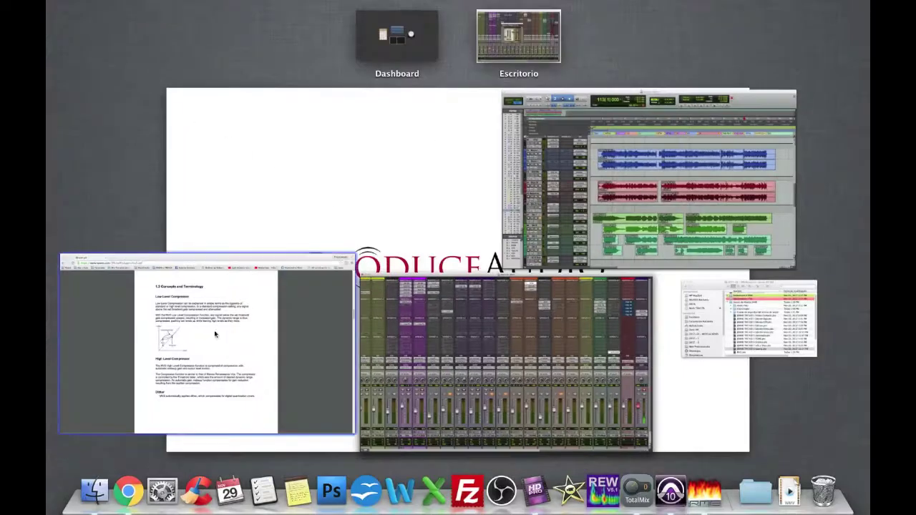
{"action": "left_click", "coordinate": [214, 335]}
{"action": "scroll", "coordinate": [348, 184], "scroll_direction": "up", "scroll_amount": 1}
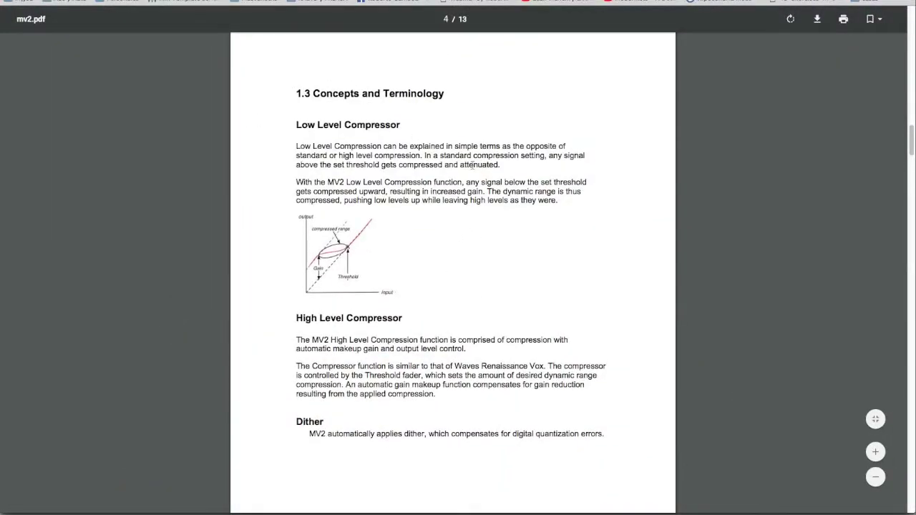
{"action": "left_click_drag", "start_coordinate": [465, 183], "coordinate": [565, 202]}
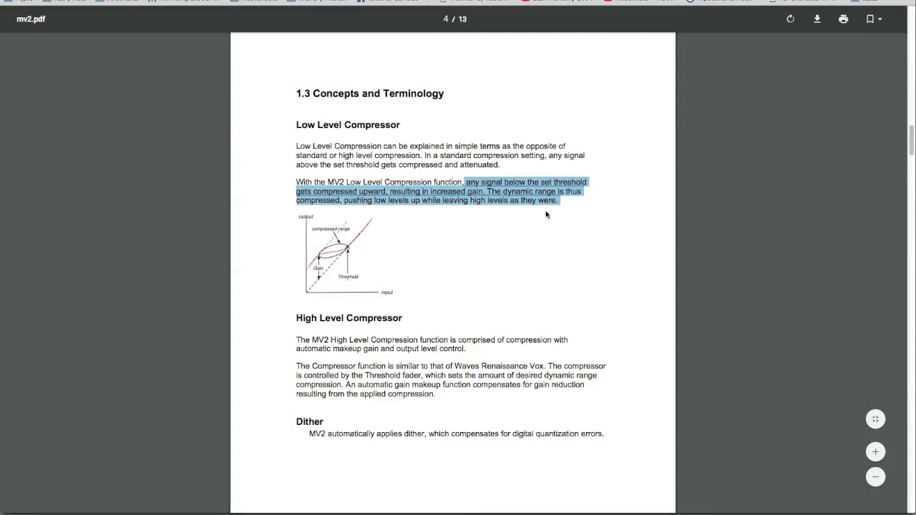
{"action": "key", "text": "ctrl+Up"}
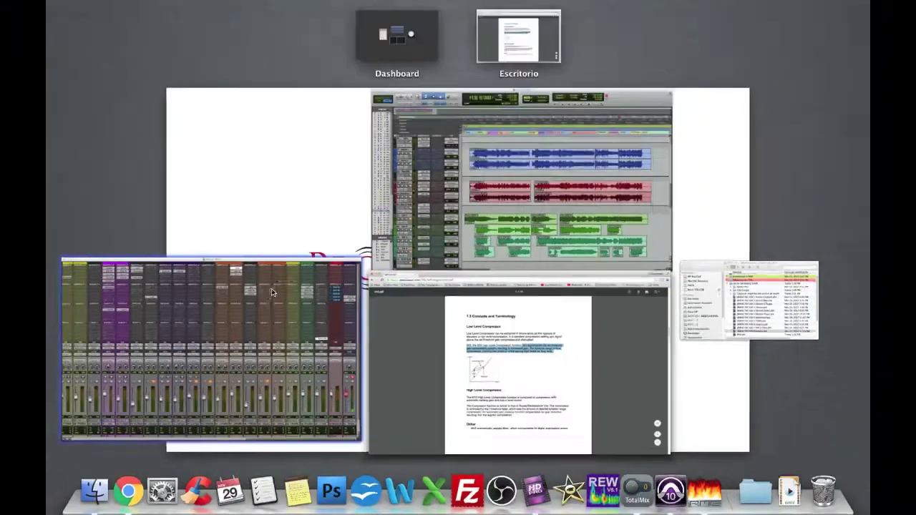
{"action": "left_click", "coordinate": [321, 247]}
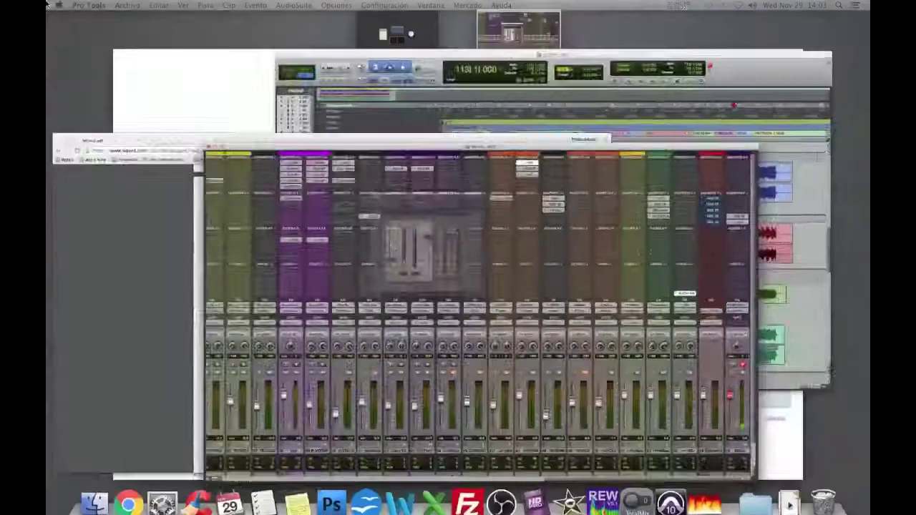
Review the High Level Compressor and Dither sections in the manual, and switch back to the Pro Tools mixer.
{"action": "key", "text": "F3"}
{"action": "left_click", "coordinate": [293, 326]}
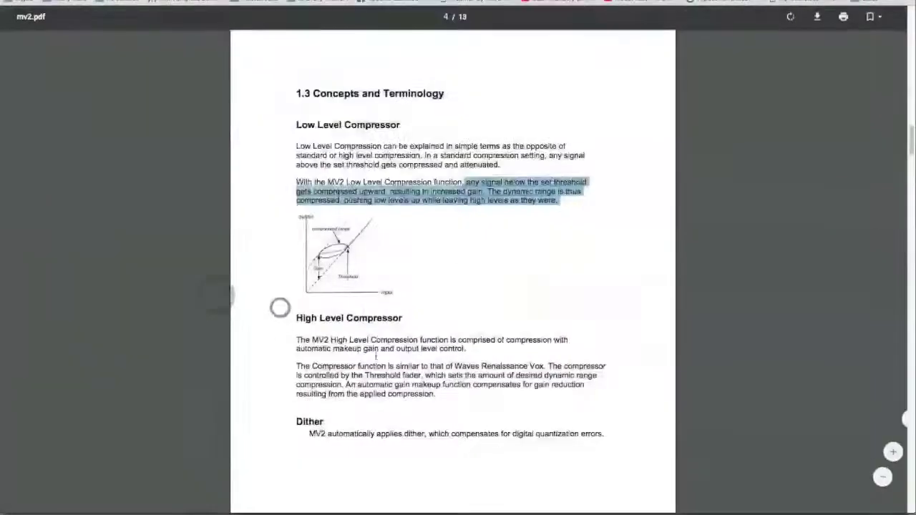
{"action": "scroll", "coordinate": [343, 329], "scroll_direction": "down", "scroll_amount": 4}
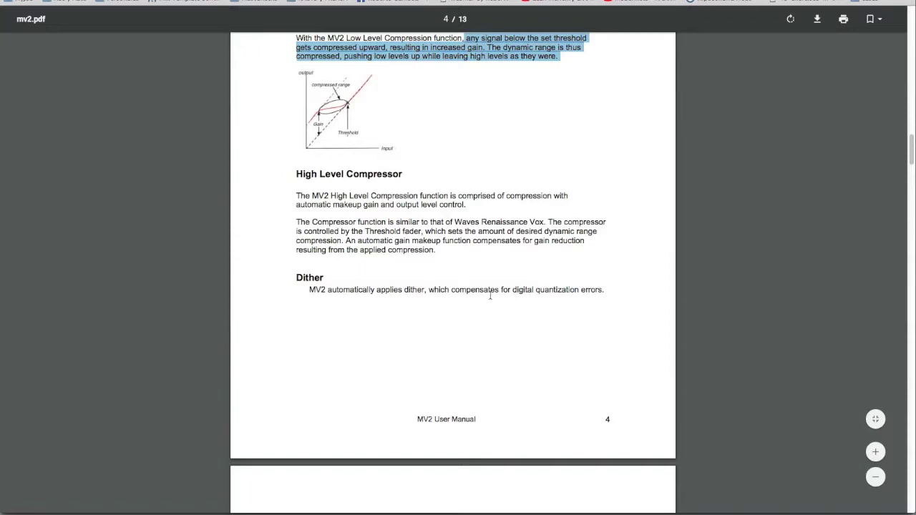
{"action": "scroll", "coordinate": [490, 295], "scroll_direction": "up", "scroll_amount": 4}
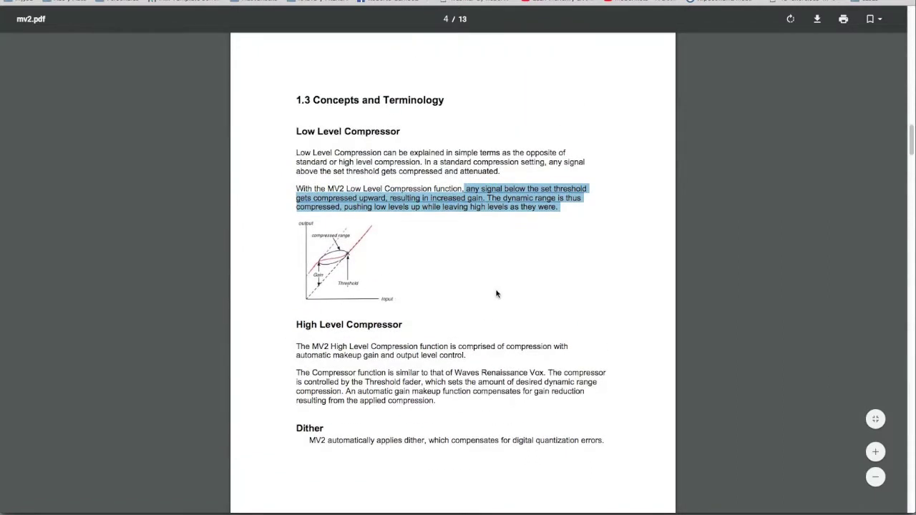
{"action": "key", "text": "ctrl+Up"}
{"action": "left_click", "coordinate": [278, 326]}
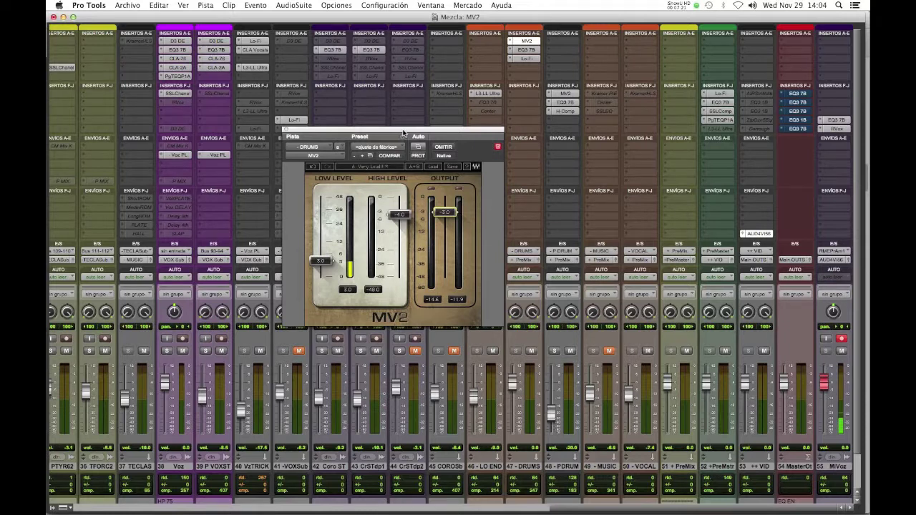
Toggle the L3-LL Ultra insert on the + PreMstr track and reposition the DRUMS track's MV2 window.
{"action": "left_click_drag", "start_coordinate": [402, 129], "coordinate": [399, 130]}
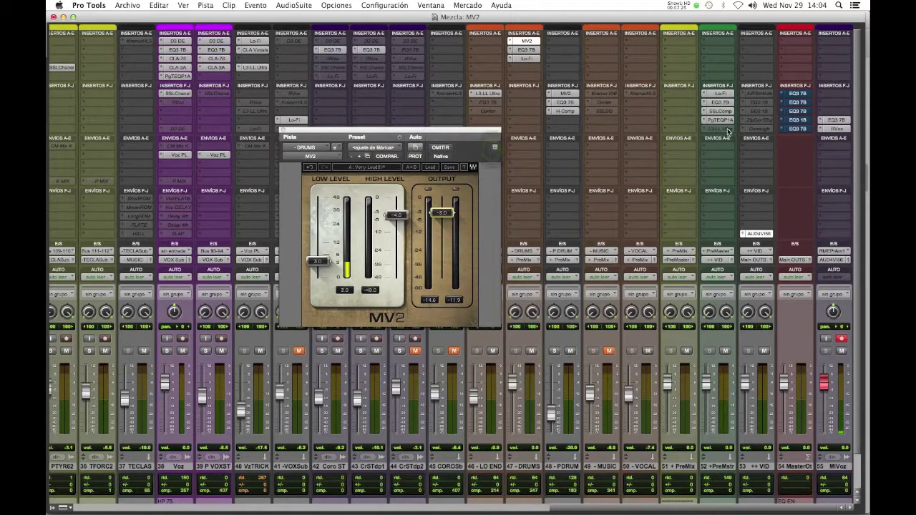
{"action": "left_click", "coordinate": [719, 129]}
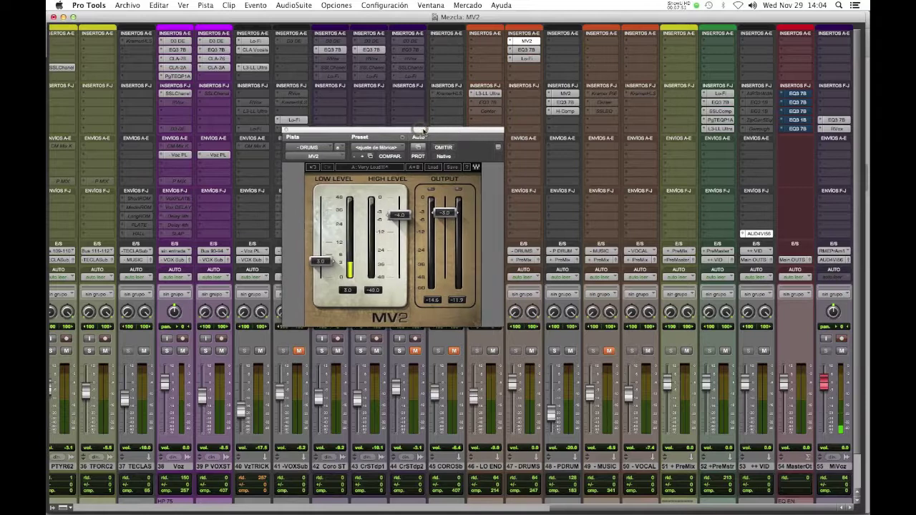
{"action": "left_click_drag", "start_coordinate": [420, 131], "coordinate": [418, 135]}
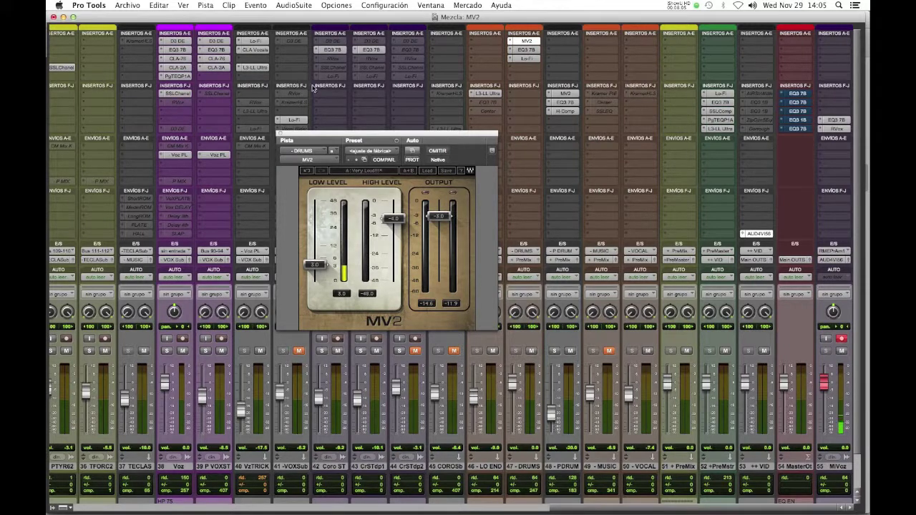
{"action": "left_click_drag", "start_coordinate": [371, 134], "coordinate": [371, 150]}
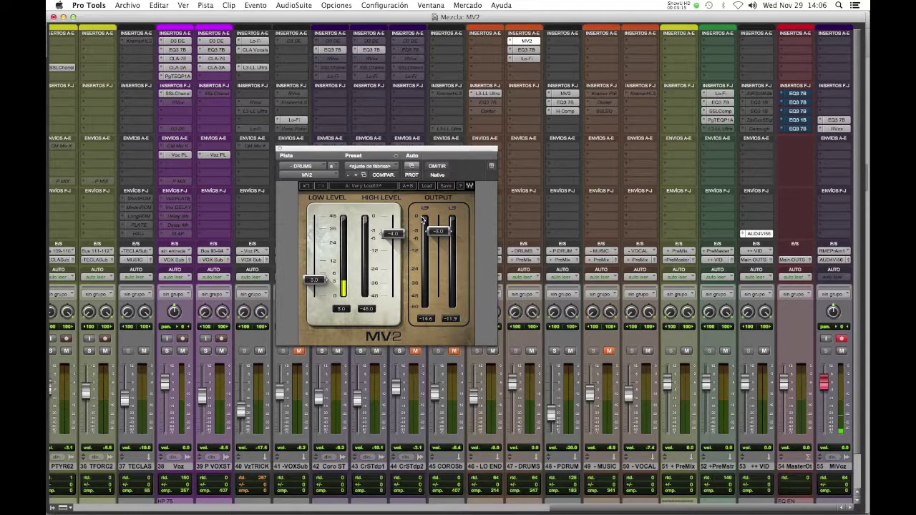
Solo the Gtr 3 track and open its MV2 insert in place of the DRUMS one.
{"action": "left_click", "coordinate": [278, 148]}
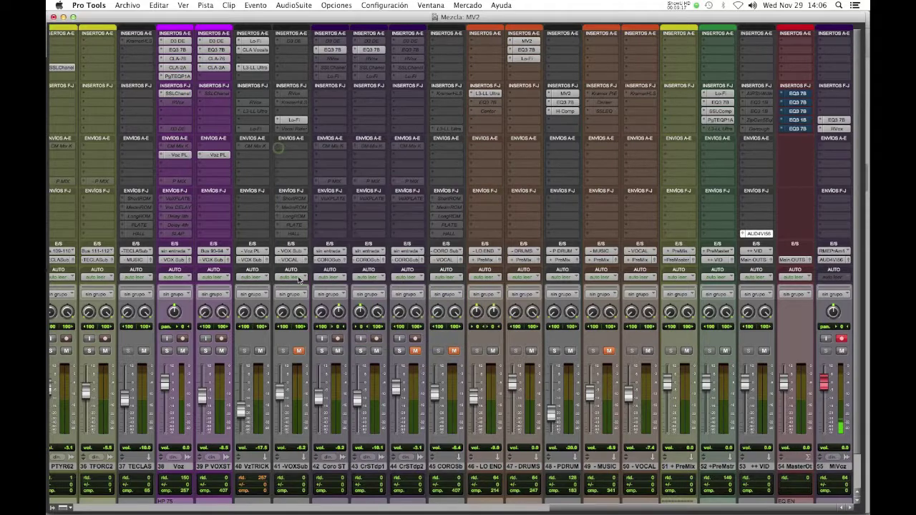
{"action": "scroll", "coordinate": [299, 280], "scroll_direction": "left", "scroll_amount": 10}
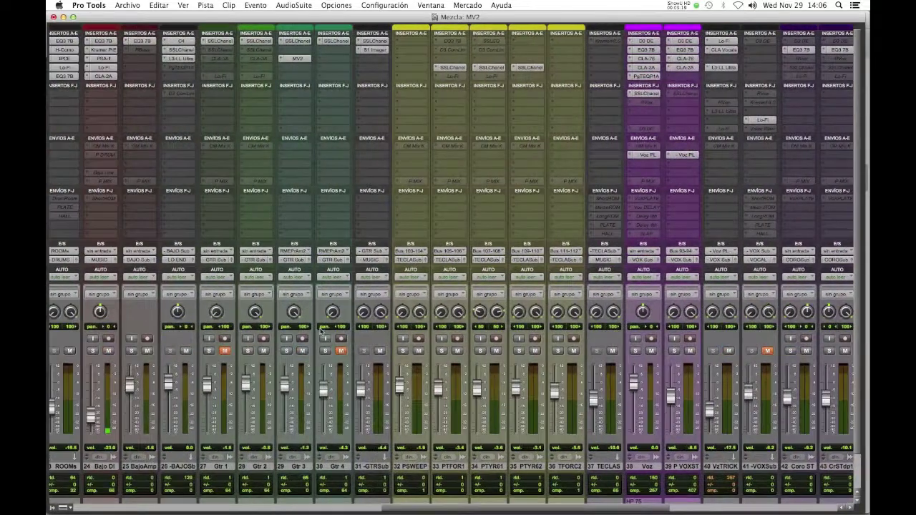
{"action": "left_click", "coordinate": [286, 351]}
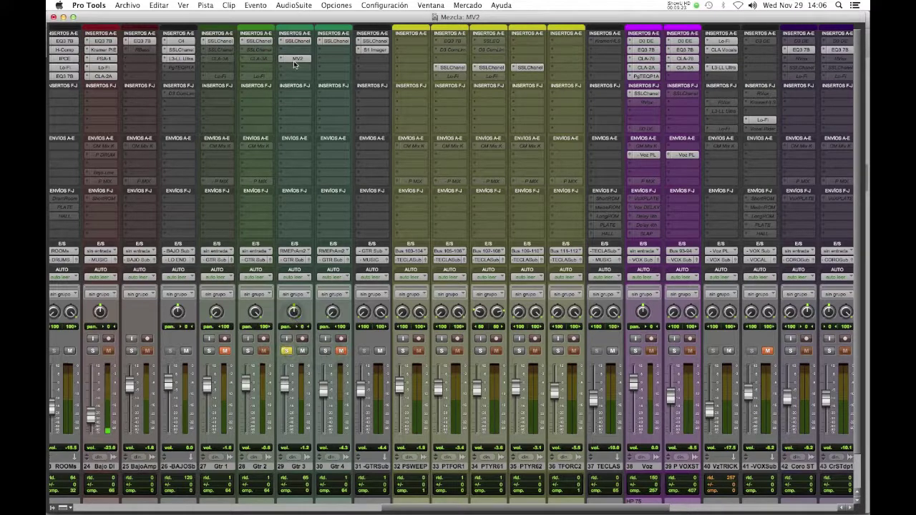
{"action": "left_click", "coordinate": [295, 59]}
{"action": "scroll", "coordinate": [247, 363], "scroll_direction": "right", "scroll_amount": 3}
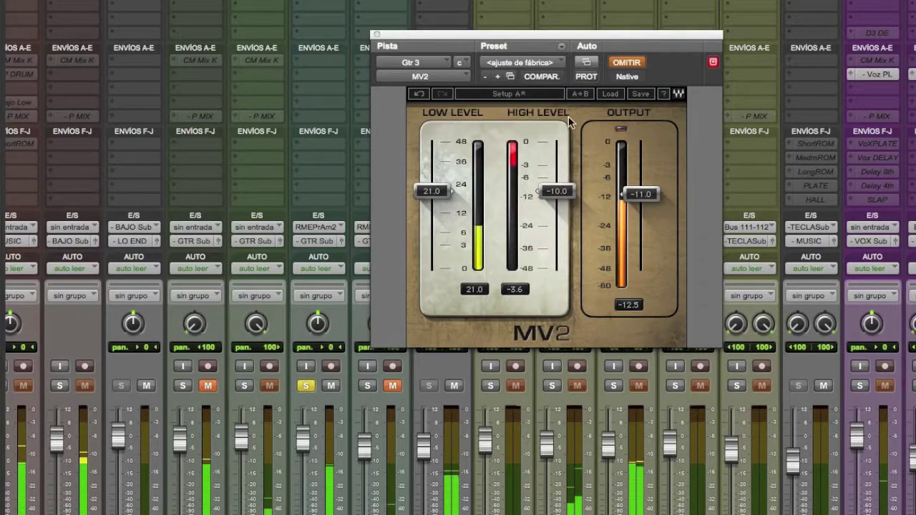
Toggle the MV2 bypass on Gtr 3 repeatedly during playback to compare the processed and unprocessed guitar.
{"action": "left_click", "coordinate": [627, 63]}
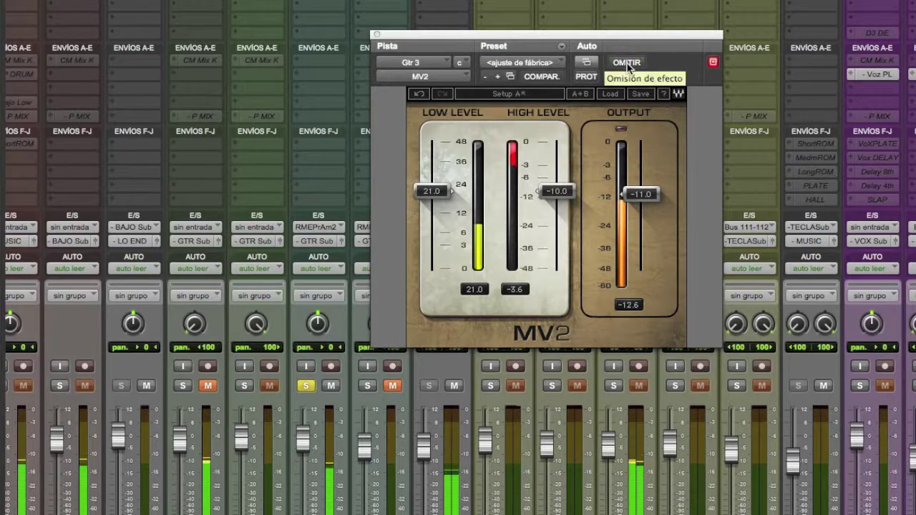
{"action": "left_click", "coordinate": [627, 63]}
{"action": "left_click", "coordinate": [627, 63]}
{"action": "left_click", "coordinate": [627, 63]}
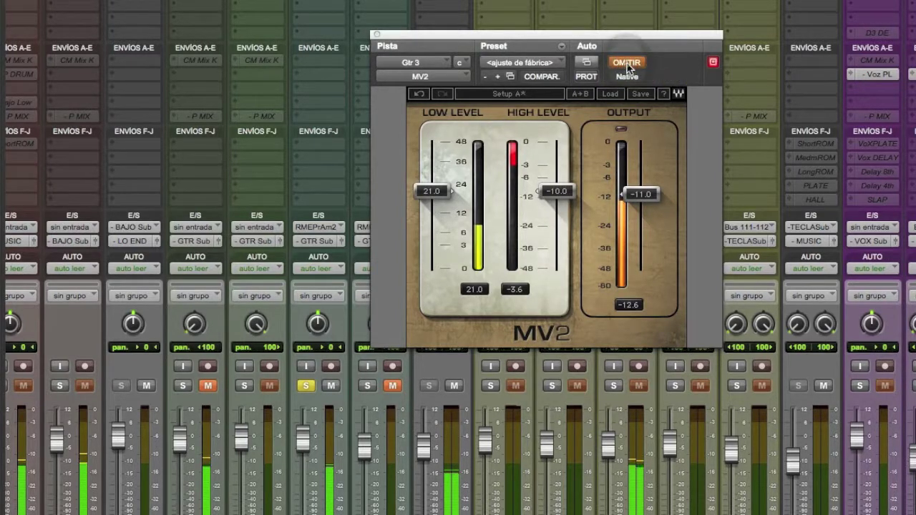
{"action": "left_click", "coordinate": [627, 63]}
{"action": "left_click", "coordinate": [627, 63]}
{"action": "left_click", "coordinate": [627, 63]}
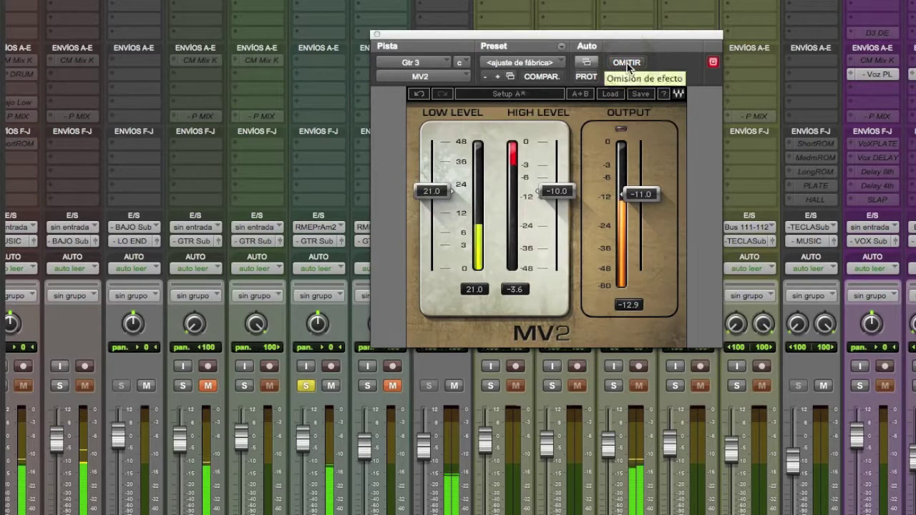
{"action": "left_click", "coordinate": [627, 64]}
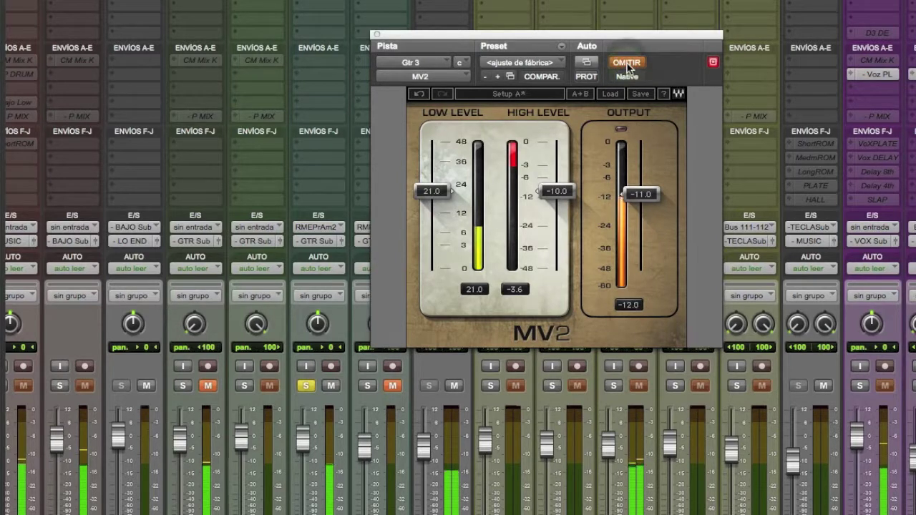
Continue the Gtr 3 bypass comparison of MV2 during playback, finishing with the effect active.
{"action": "left_click", "coordinate": [627, 63]}
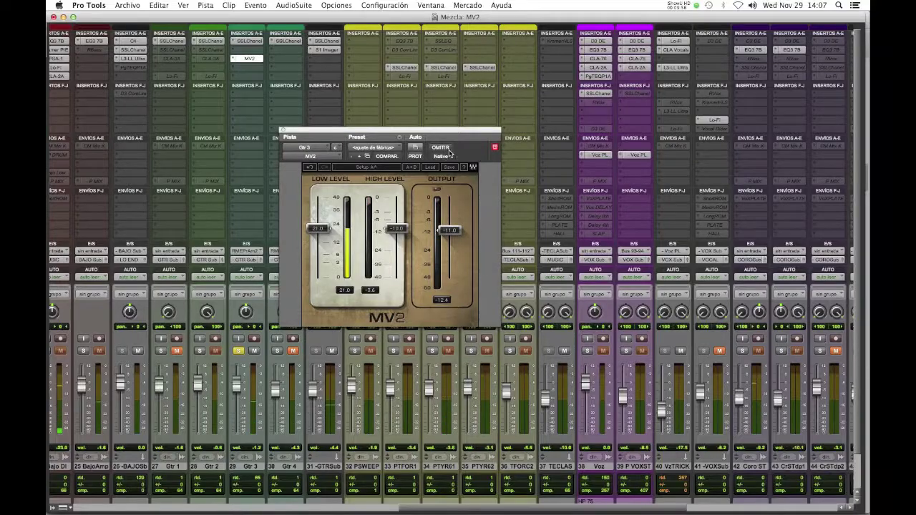
{"action": "left_click", "coordinate": [443, 149]}
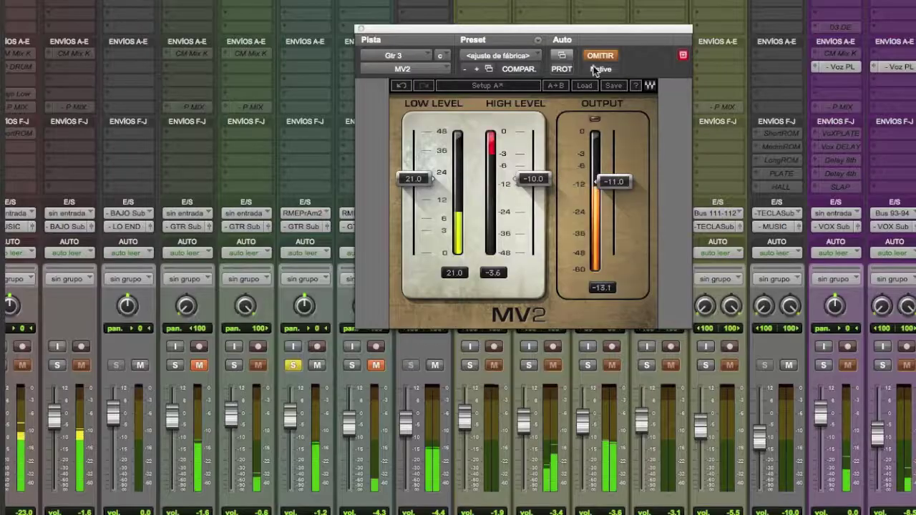
{"action": "left_click", "coordinate": [600, 56]}
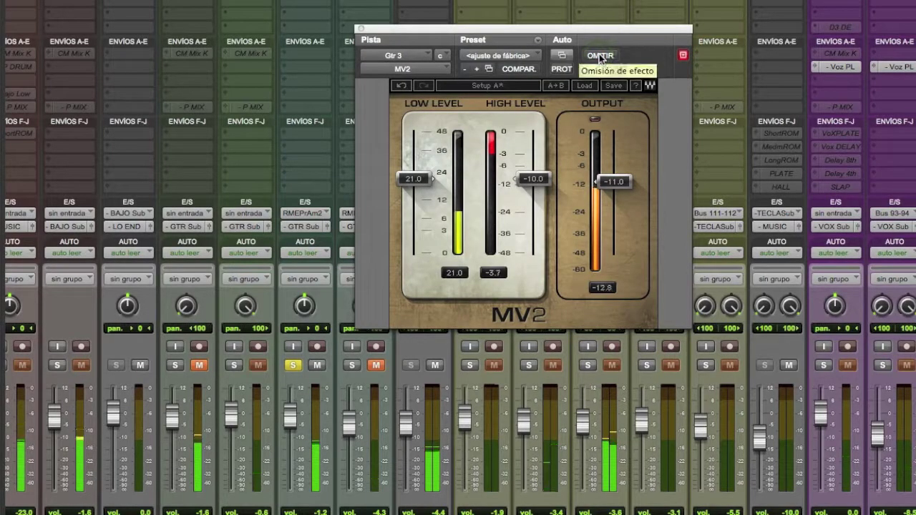
{"action": "left_click", "coordinate": [599, 56]}
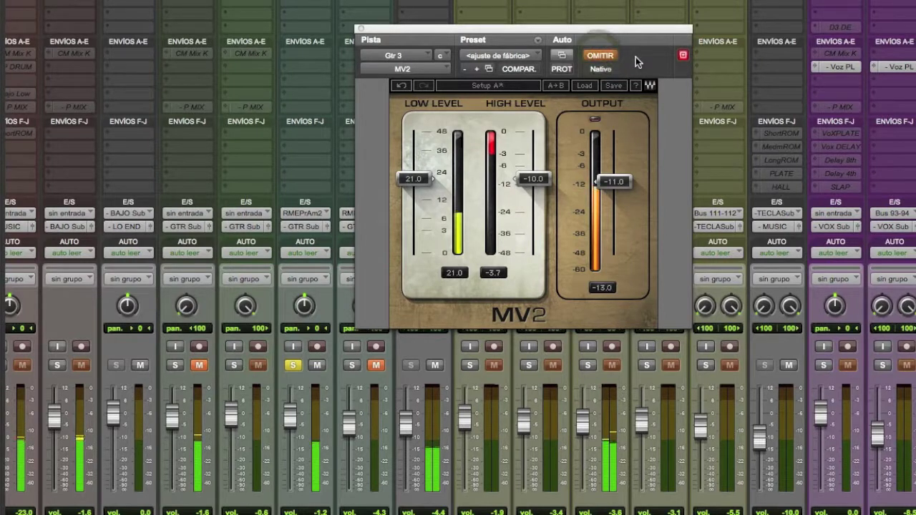
{"action": "left_click", "coordinate": [607, 58]}
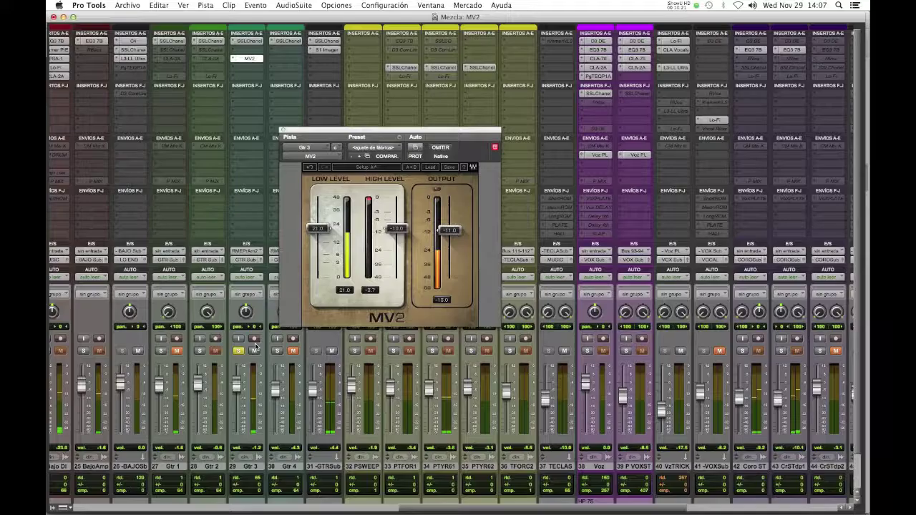
Unsolo the Gtr 3 track and close its MV2 window.
{"action": "left_click", "coordinate": [239, 350]}
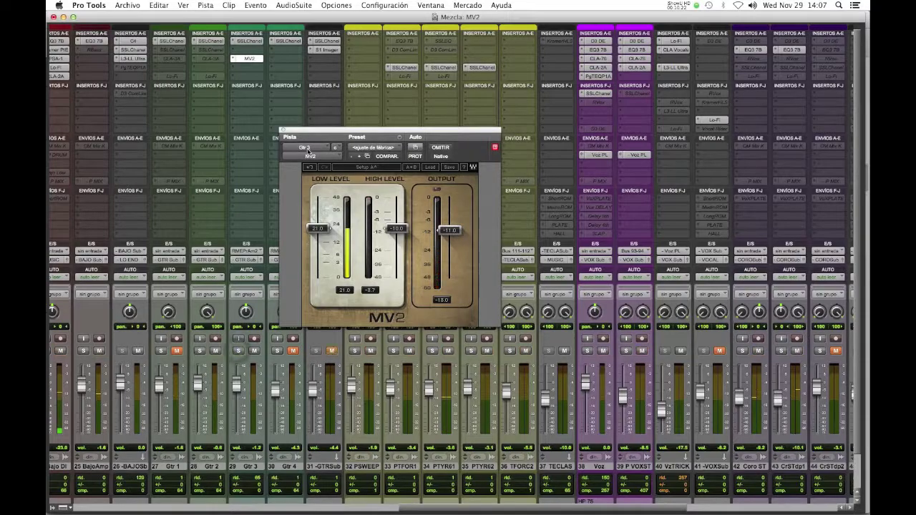
{"action": "left_click", "coordinate": [282, 133]}
Mute the MUSIC submix track and open the MV2 insert on the DRUMS track.
{"action": "scroll", "coordinate": [612, 326], "scroll_direction": "right", "scroll_amount": 10}
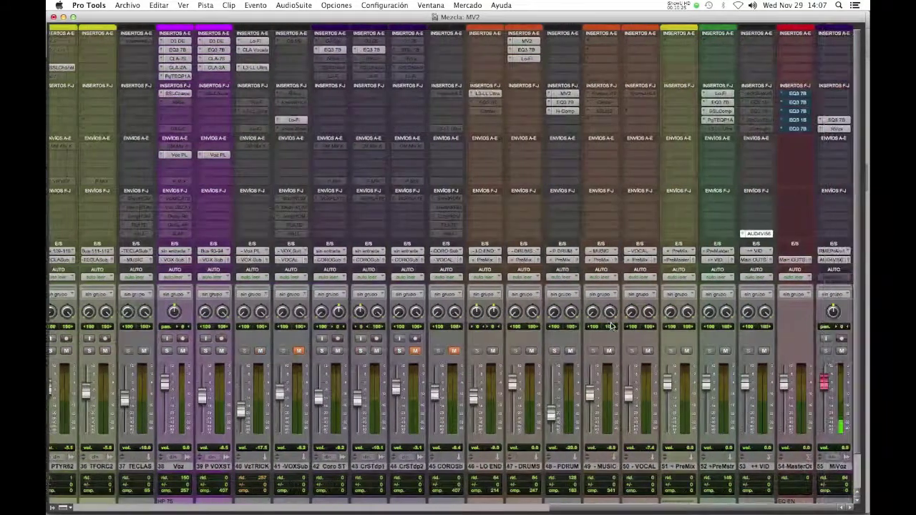
{"action": "left_click", "coordinate": [609, 350]}
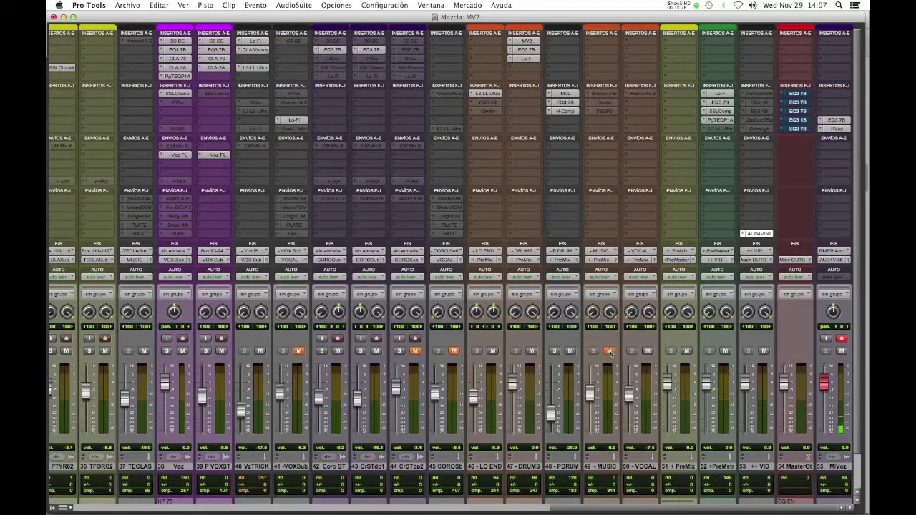
{"action": "left_click", "coordinate": [528, 41]}
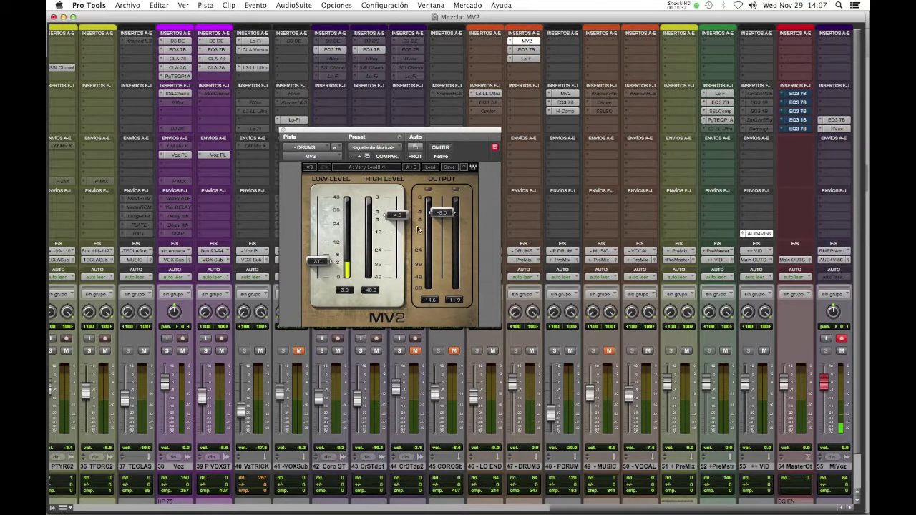
Play the mix and alternate the DRUMS track's MV2 between bypassed and active to compare the sound, leaving it active.
{"action": "left_click", "coordinate": [438, 147]}
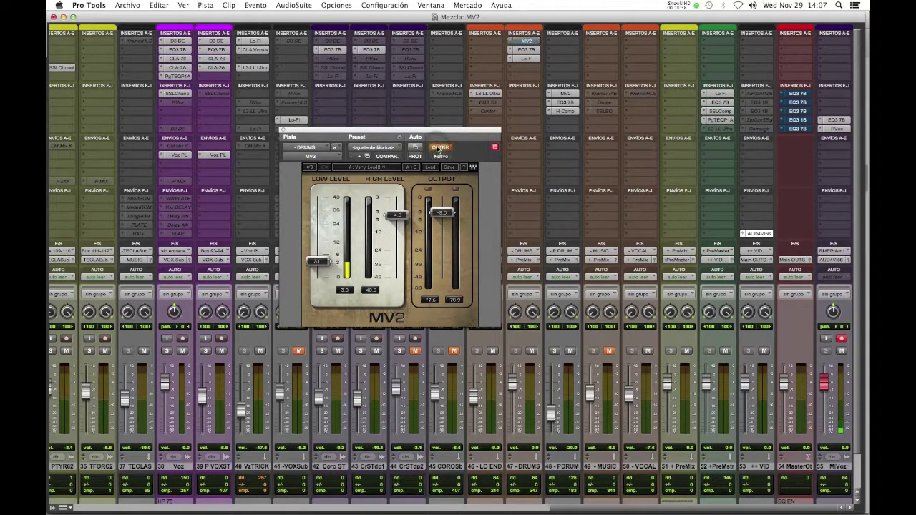
{"action": "key", "text": "space"}
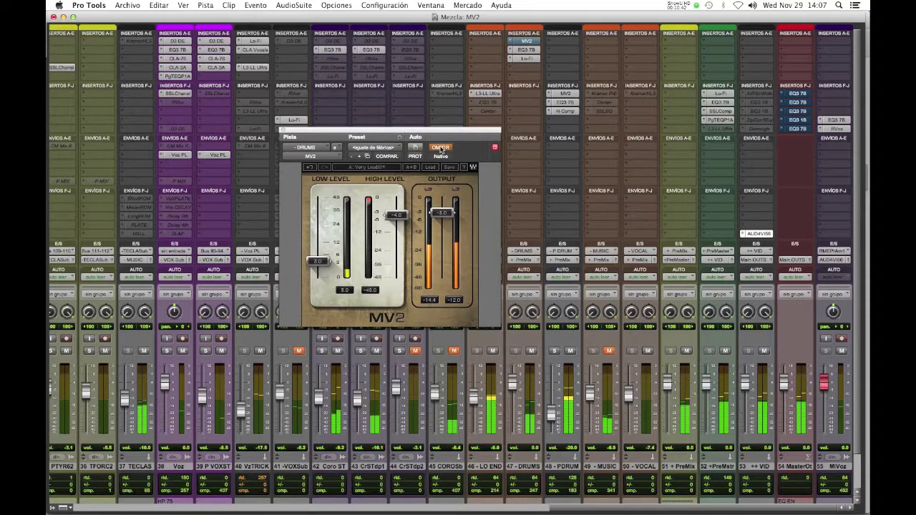
{"action": "left_click", "coordinate": [440, 148]}
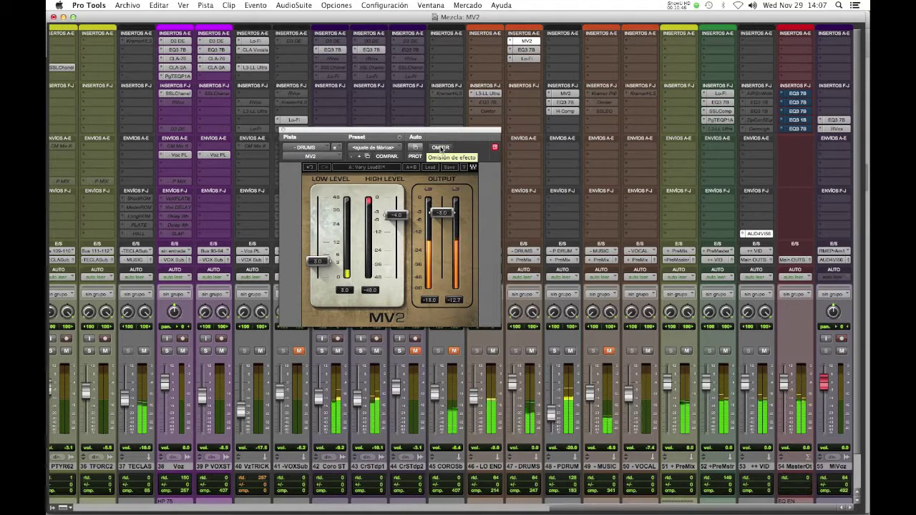
{"action": "left_click", "coordinate": [440, 149]}
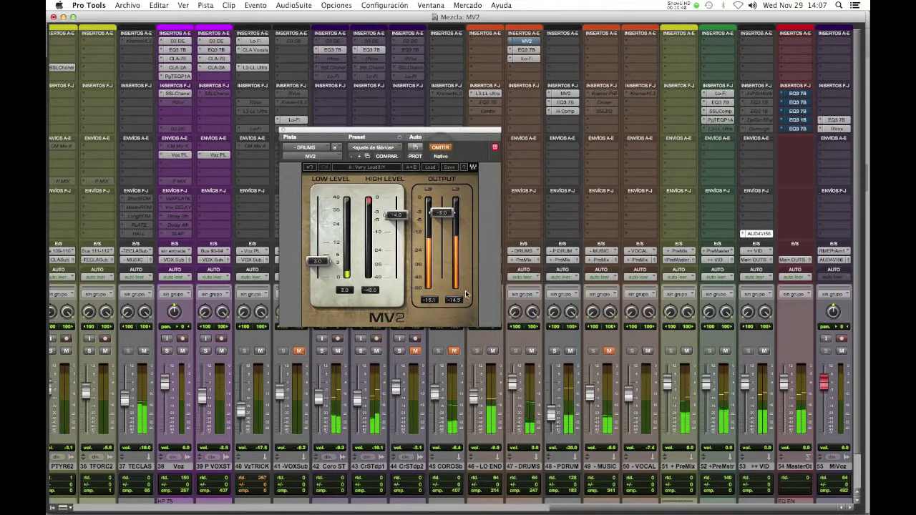
{"action": "left_click", "coordinate": [442, 148]}
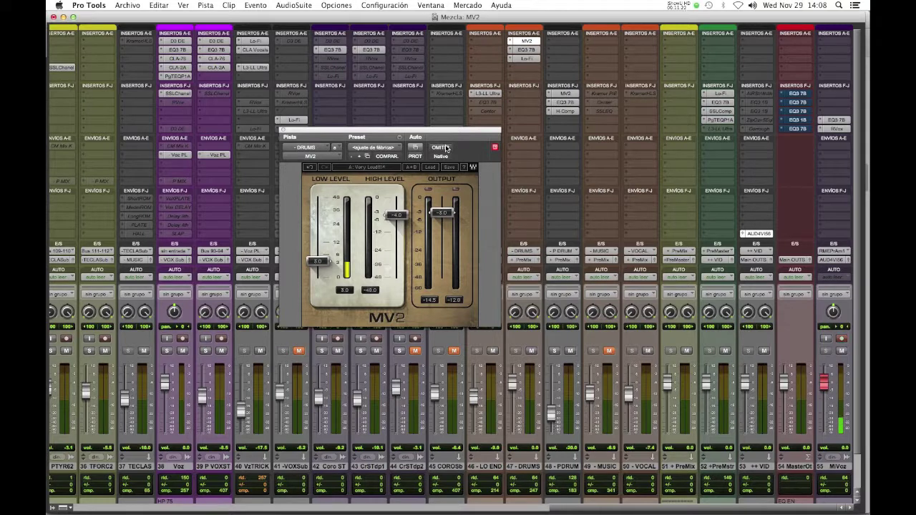
{"action": "left_click", "coordinate": [446, 148]}
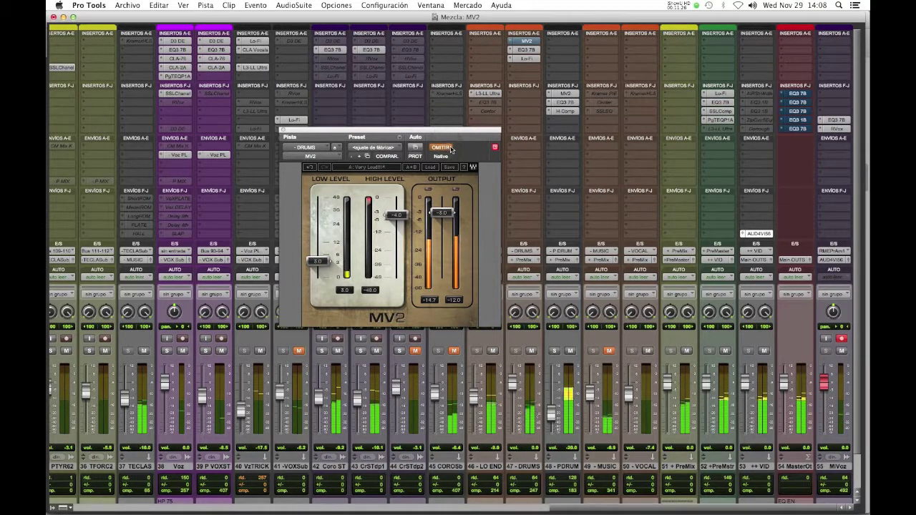
{"action": "left_click", "coordinate": [450, 149]}
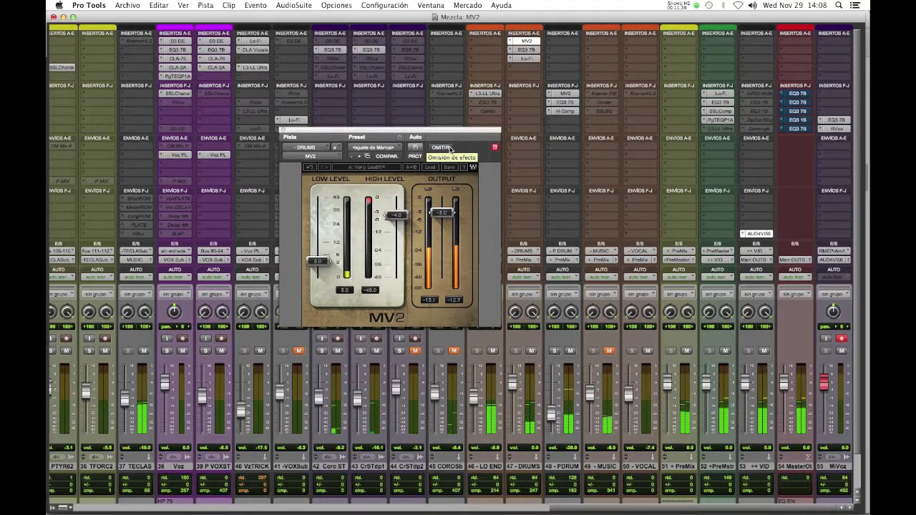
{"action": "left_click", "coordinate": [450, 149]}
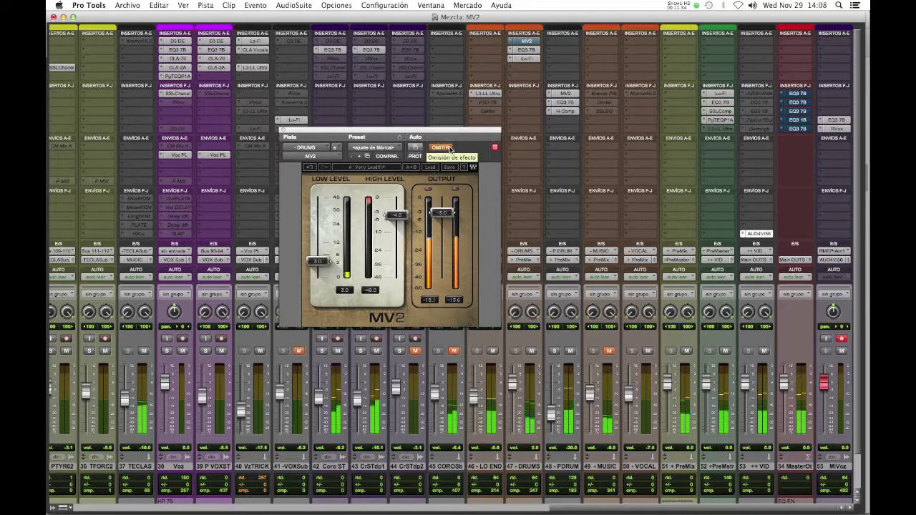
{"action": "left_click", "coordinate": [450, 149]}
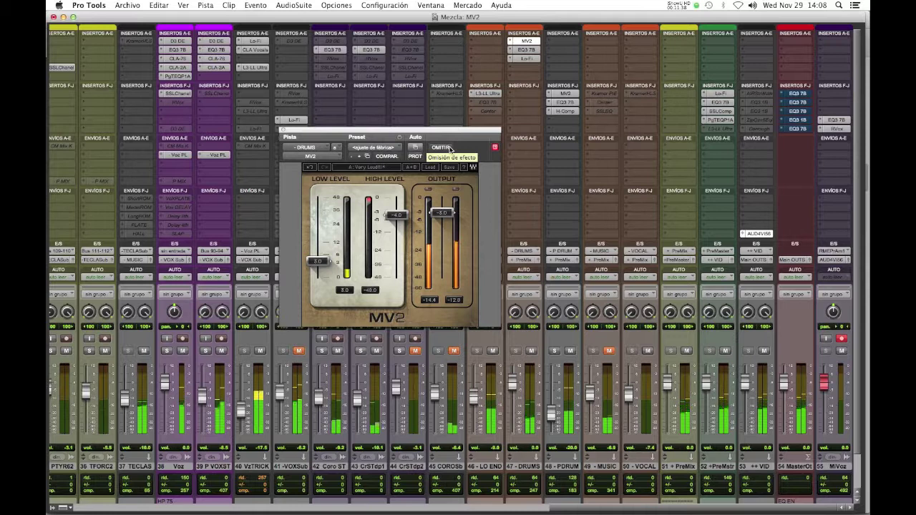
{"action": "left_click", "coordinate": [450, 148]}
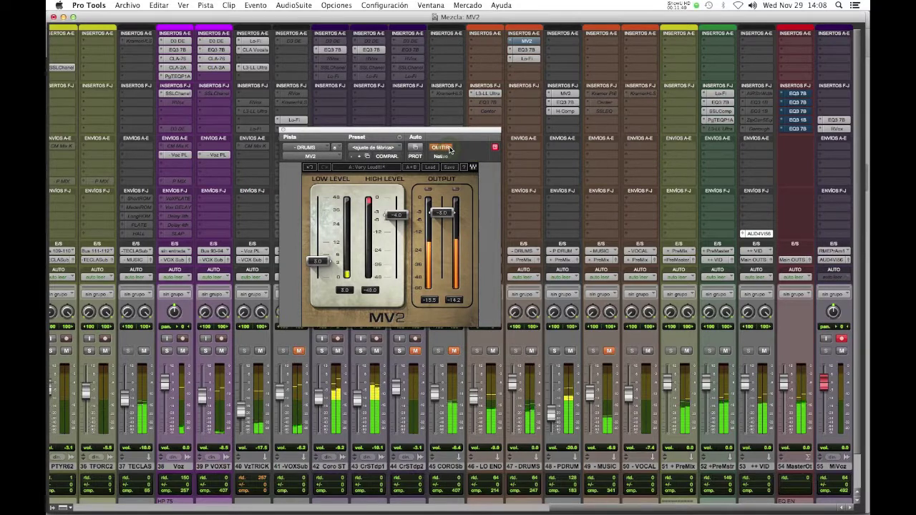
{"action": "left_click", "coordinate": [450, 149]}
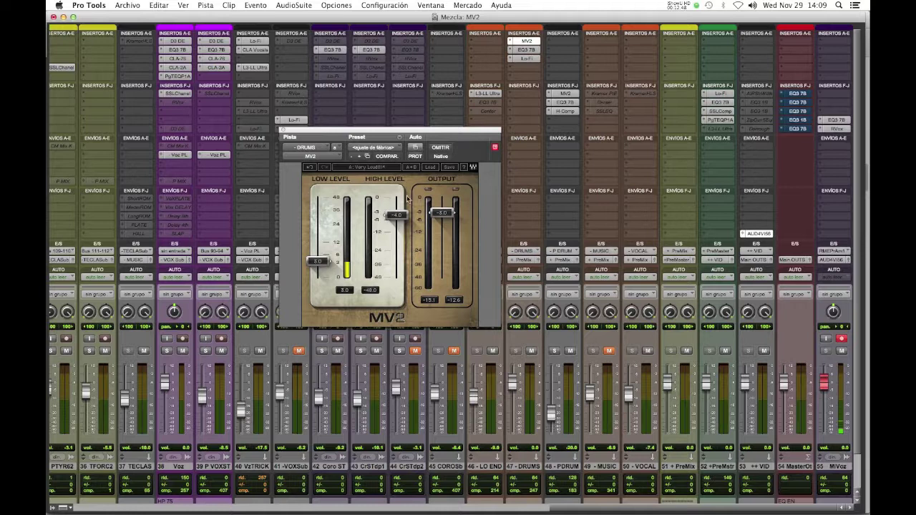
Look through the MV2 factory presets without loading one, and move the plugin window slightly lower.
{"action": "left_click", "coordinate": [427, 169]}
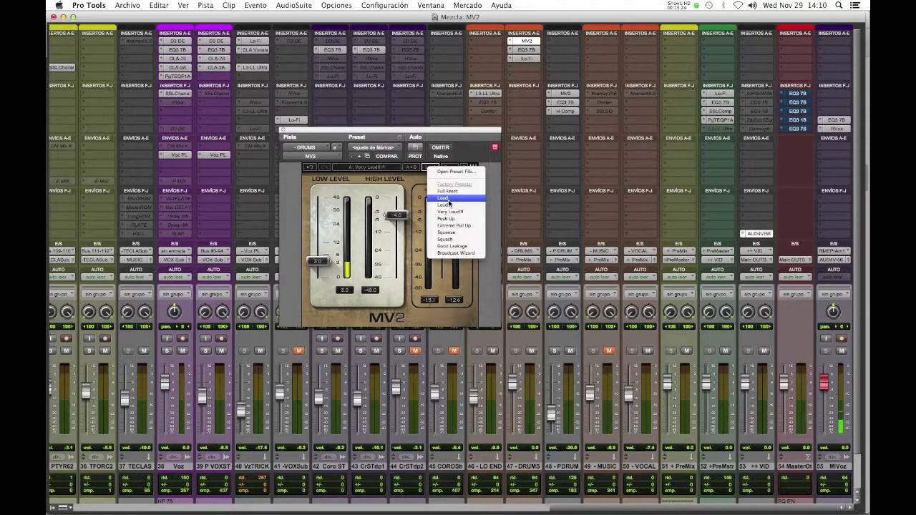
{"action": "left_click", "coordinate": [462, 134]}
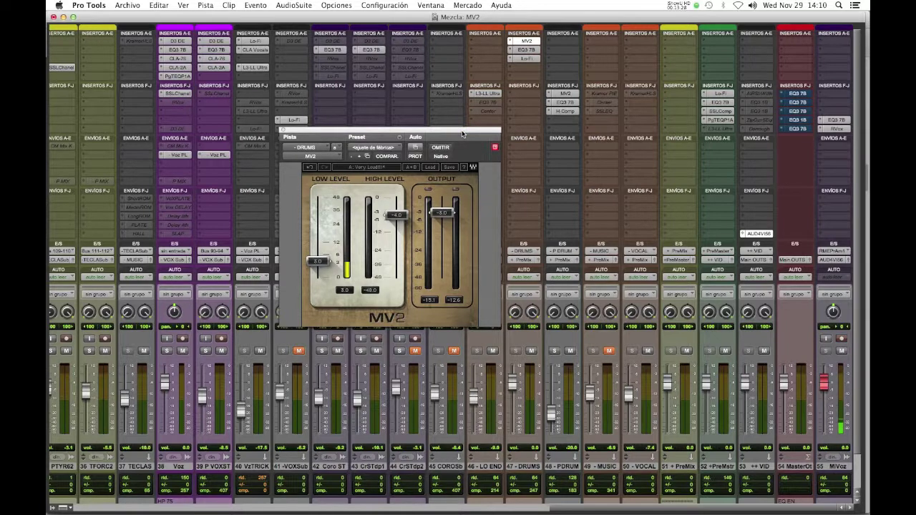
{"action": "left_click_drag", "start_coordinate": [393, 135], "coordinate": [390, 153]}
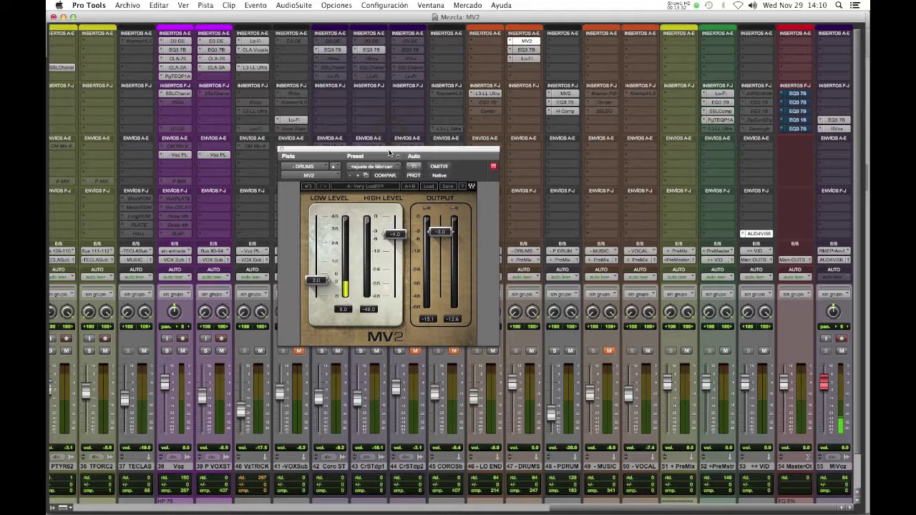